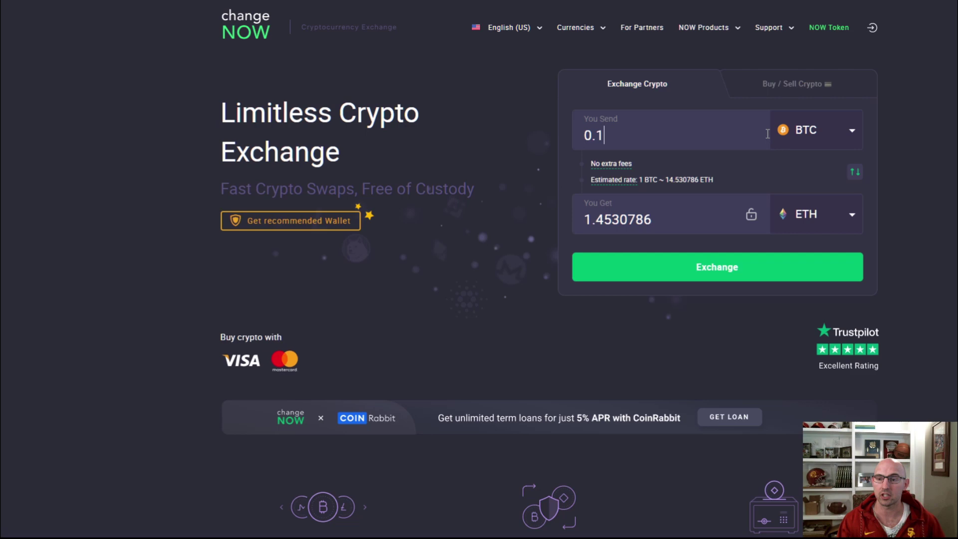
# - Set the exchange pair to send ETH and receive BNB, finding BNB by searching 'bnb'
pyautogui.click(794, 129)
pyautogui.click(688, 202)
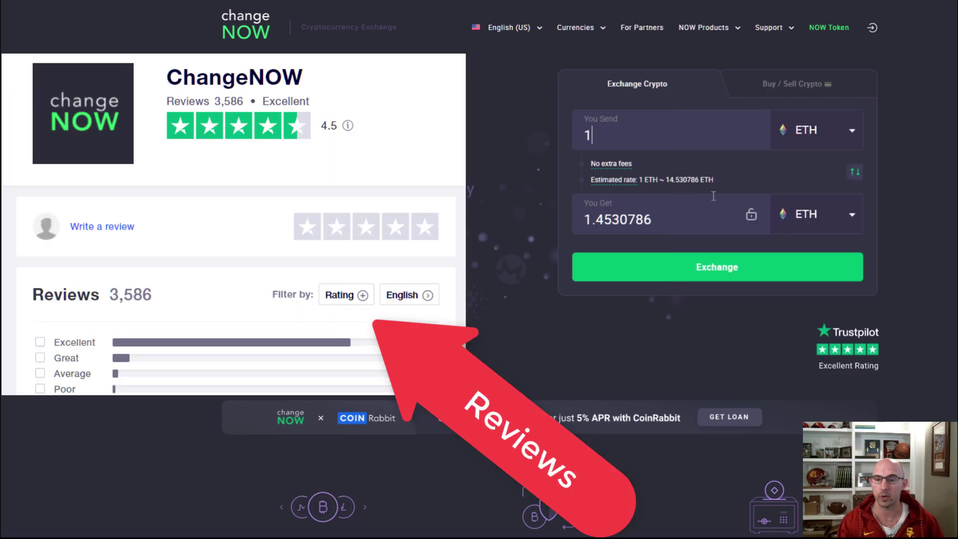
pyautogui.click(829, 225)
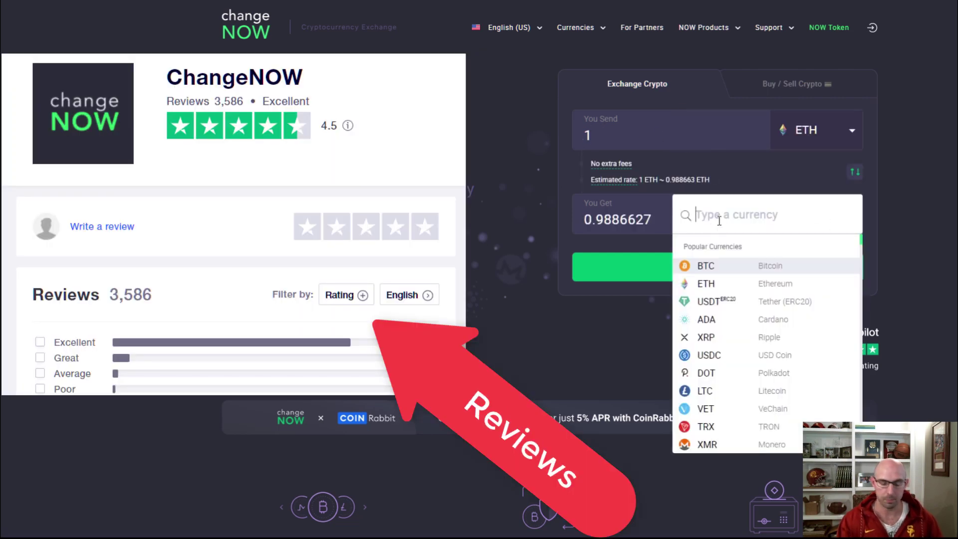
pyautogui.write('bnb')
pyautogui.click(774, 266)
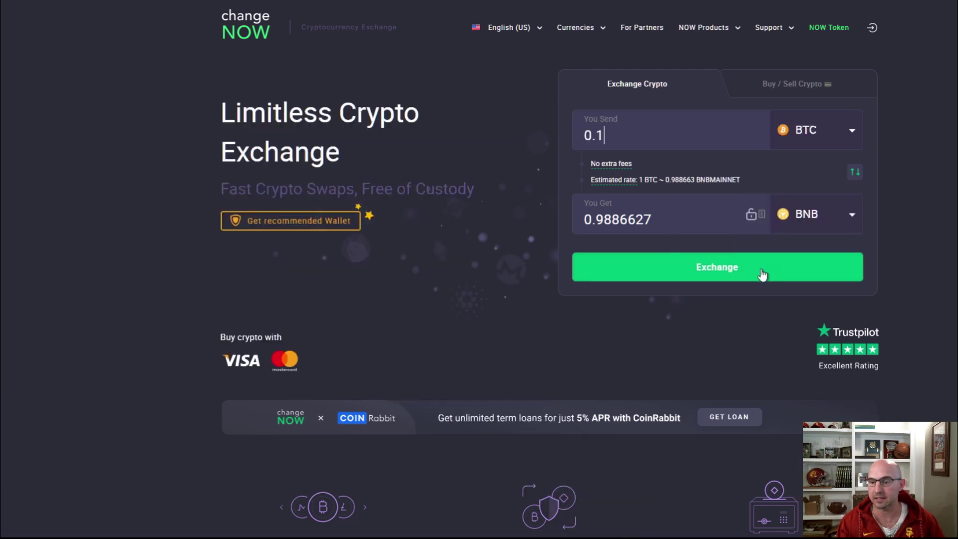
pyautogui.click(821, 132)
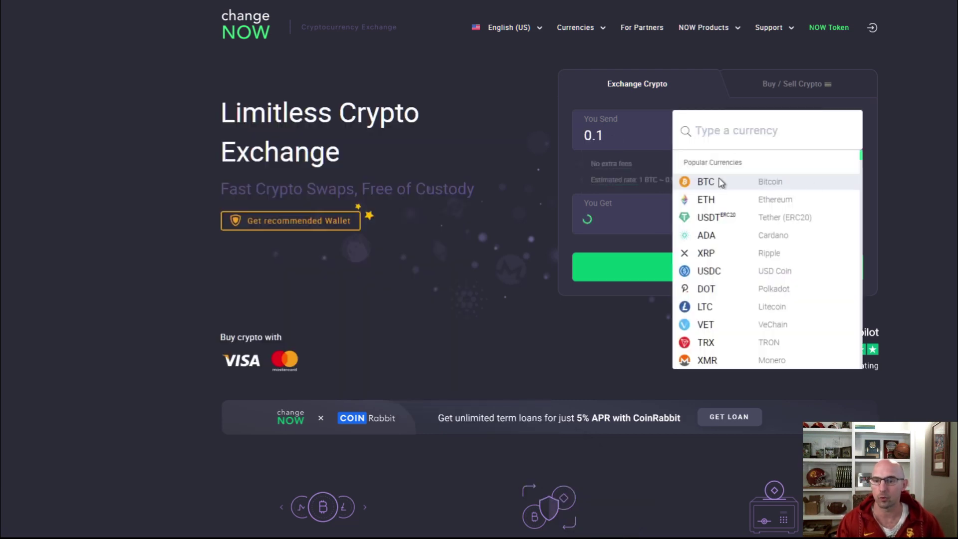
pyautogui.click(718, 199)
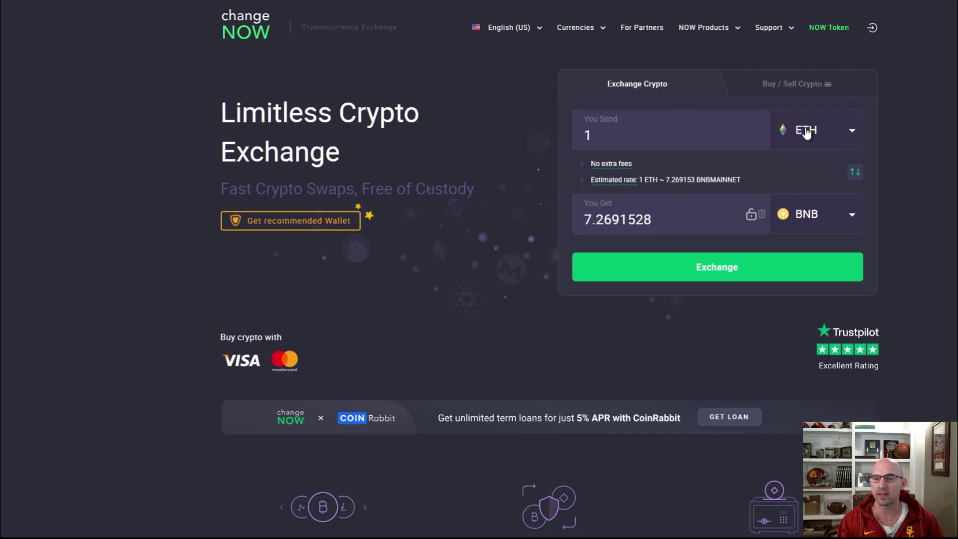
# - Replace the send amount with .1 ETH
pyautogui.doubleClick(607, 130)
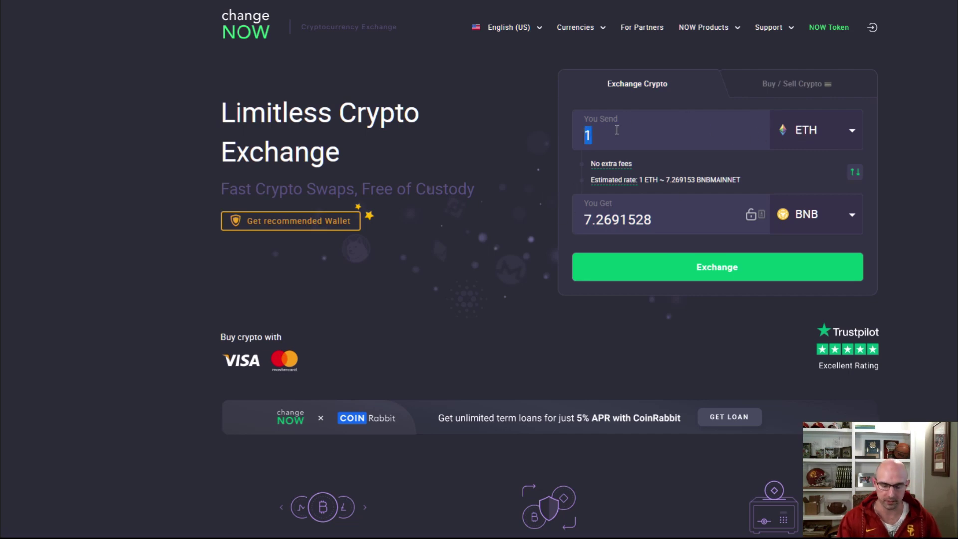
pyautogui.write('.9')
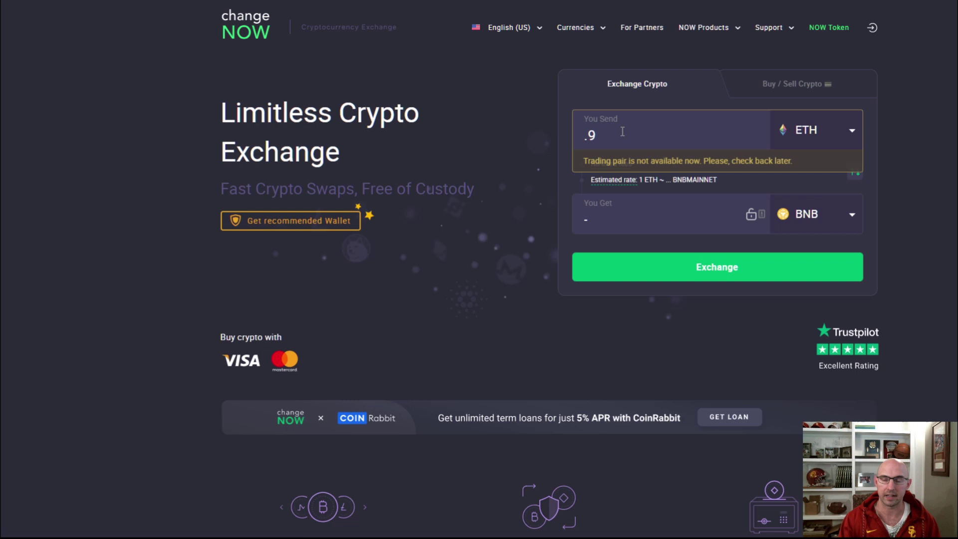
pyautogui.press('BackSpace')
pyautogui.write('1')
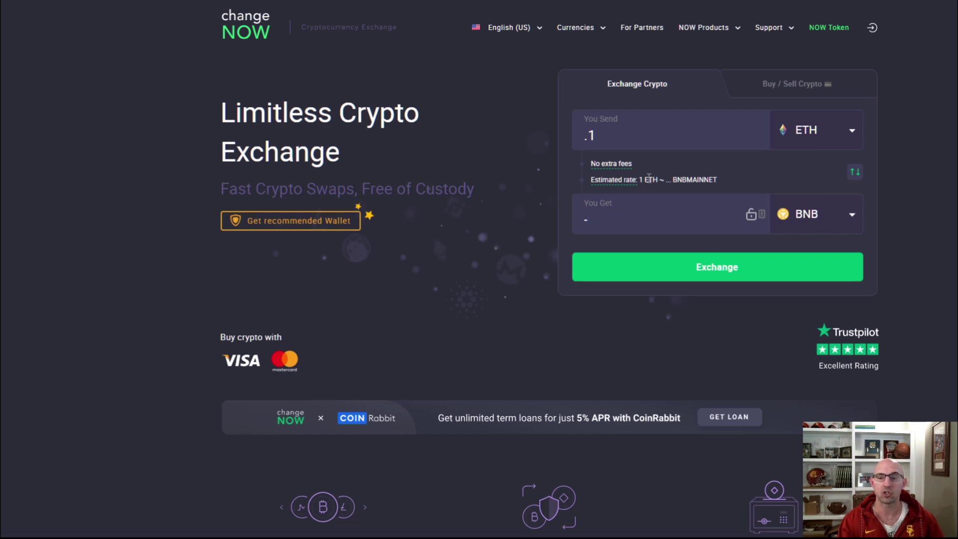
# - Start the exchange and check the estimated 0.7238336 BNB received for 0.1 ETH
pyautogui.click(701, 267)
pyautogui.scroll(-2, 678, 113)
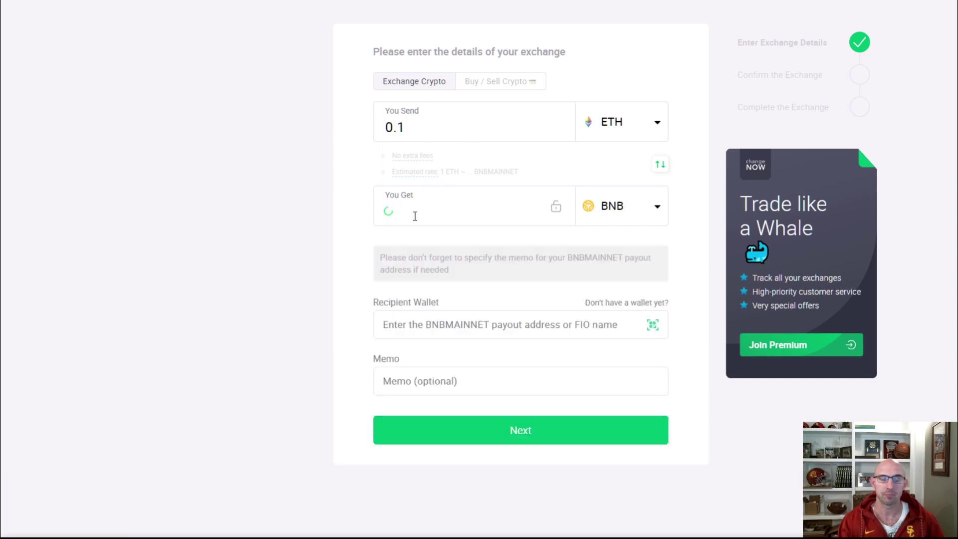
pyautogui.moveTo(473, 207); pyautogui.dragTo(378, 212)
pyautogui.click(454, 222)
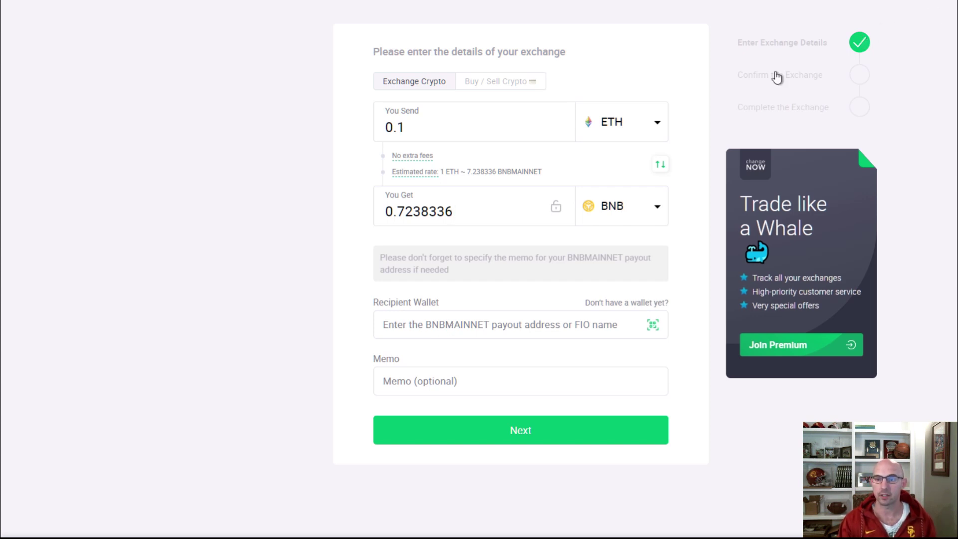
# - Paste a wallet address into Recipient Wallet, then clear the wrong 0x address
pyautogui.click(456, 331)
pyautogui.write('0x783303A919668391a0E7cdC3cddac7aA786F3ebC')
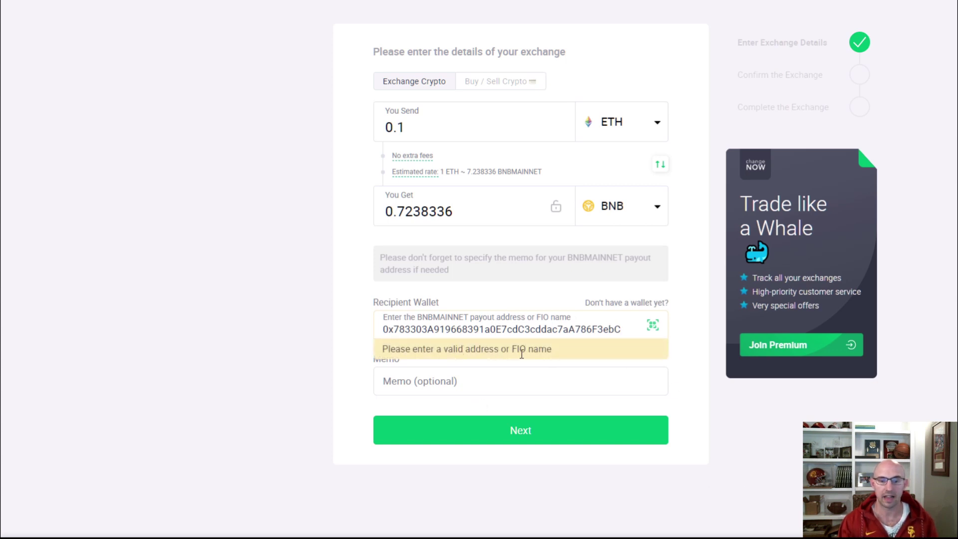
pyautogui.moveTo(408, 330); pyautogui.dragTo(382, 329)
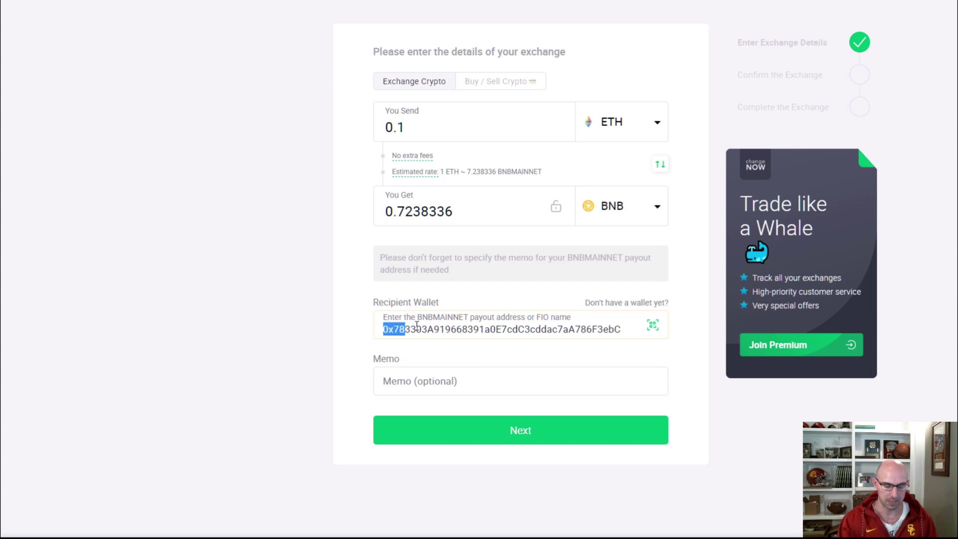
pyautogui.write('bnb')
pyautogui.press('Delete')
pyautogui.press('Delete')
pyautogui.press('Delete')
pyautogui.press('Delete')
pyautogui.press('Delete')
pyautogui.press('Delete')
pyautogui.press('Delete')
pyautogui.press('Delete')
pyautogui.press('Delete')
pyautogui.press('Delete')
pyautogui.press('Delete')
pyautogui.press('Delete')
pyautogui.press('Delete')
pyautogui.press('Delete')
pyautogui.press('Delete')
pyautogui.press('Delete')
pyautogui.press('Delete')
pyautogui.press('Delete')
pyautogui.press('Delete')
pyautogui.press('Delete')
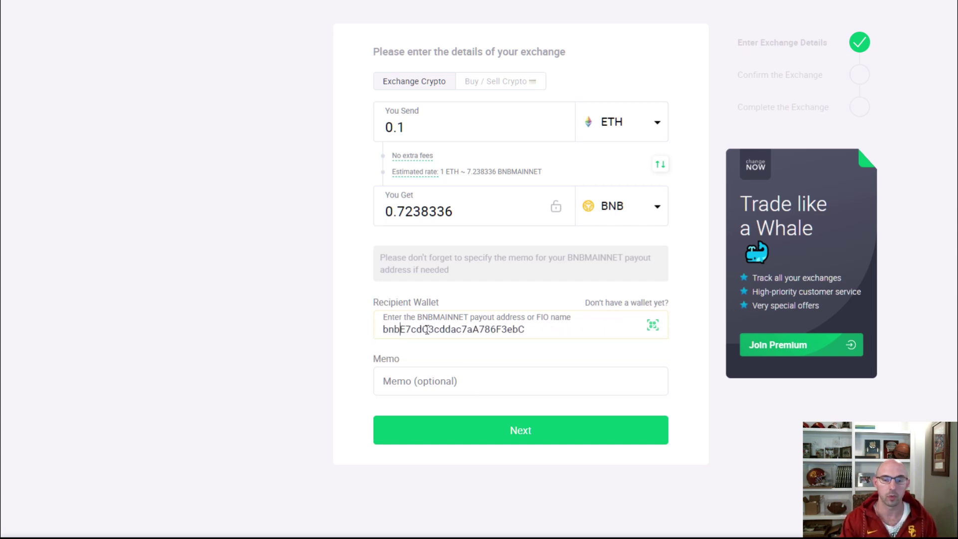
pyautogui.press('BackSpace')
pyautogui.press('BackSpace')
pyautogui.press('BackSpace')
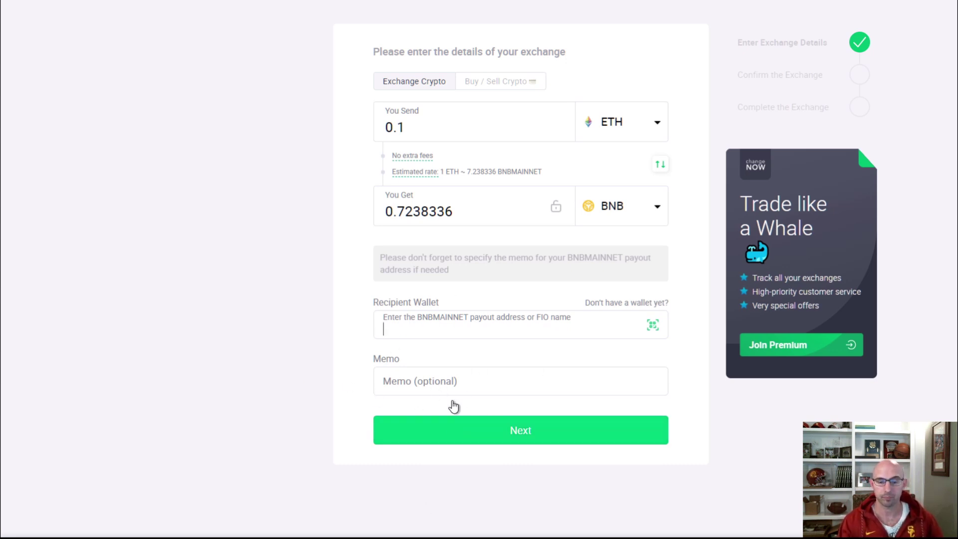
pyautogui.click(469, 432)
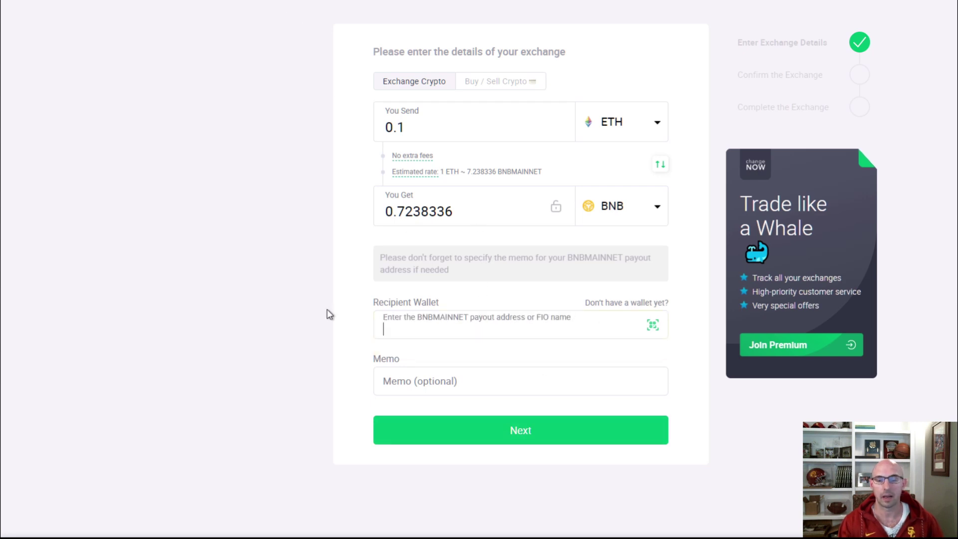
# - Check the bnb1 recipient address and continue to the confirmation page
pyautogui.click(438, 330)
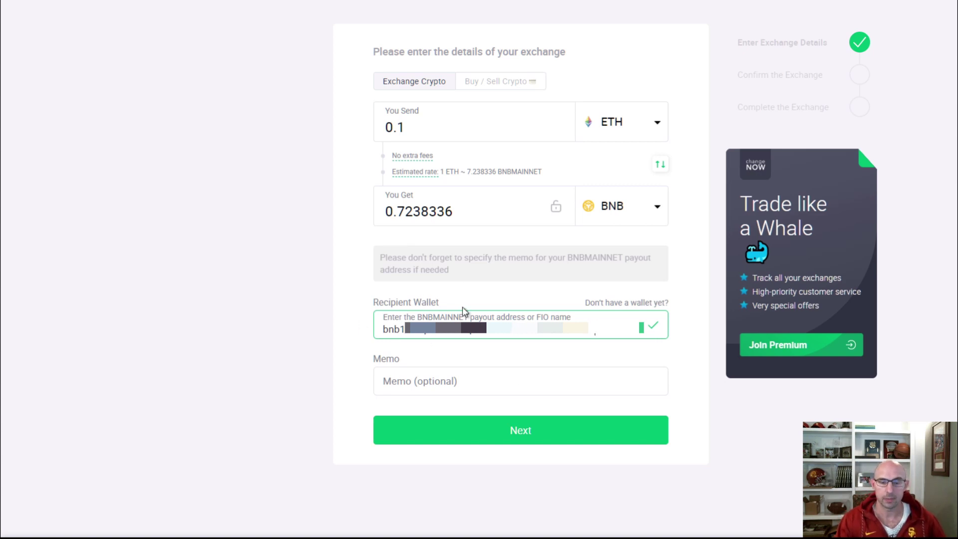
pyautogui.moveTo(399, 330); pyautogui.dragTo(383, 331)
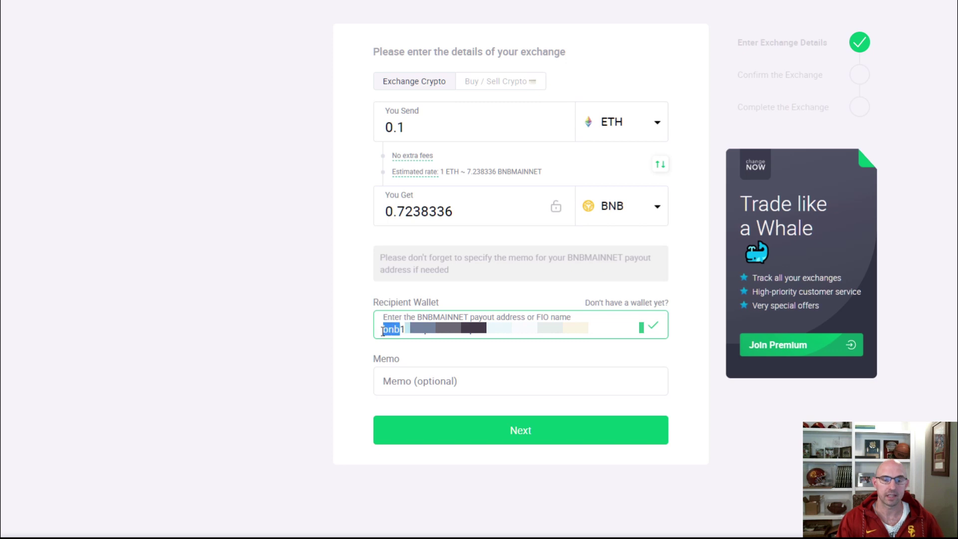
pyautogui.click(457, 332)
pyautogui.click(508, 427)
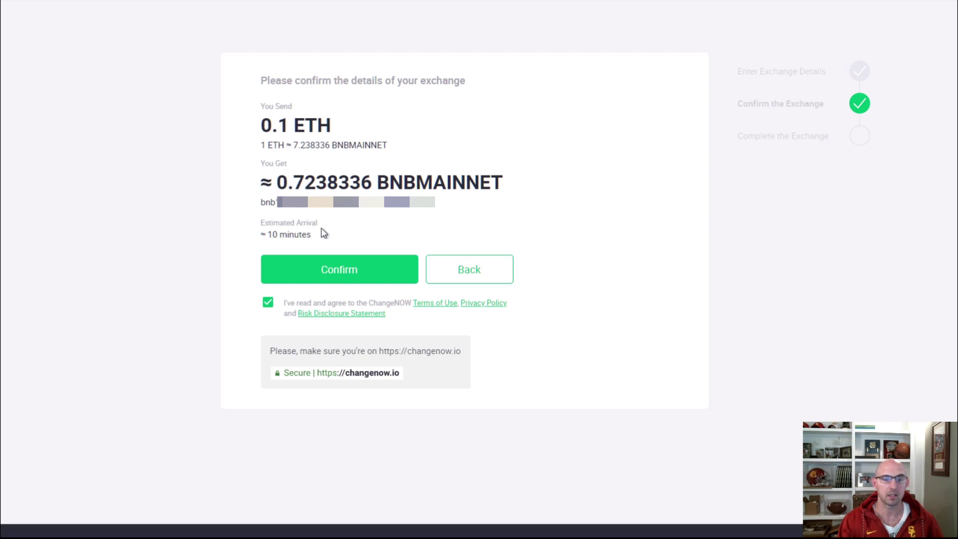
# - Confirm the 0.1 ETH to BNB exchange and scroll down the deposit page
pyautogui.click(340, 272)
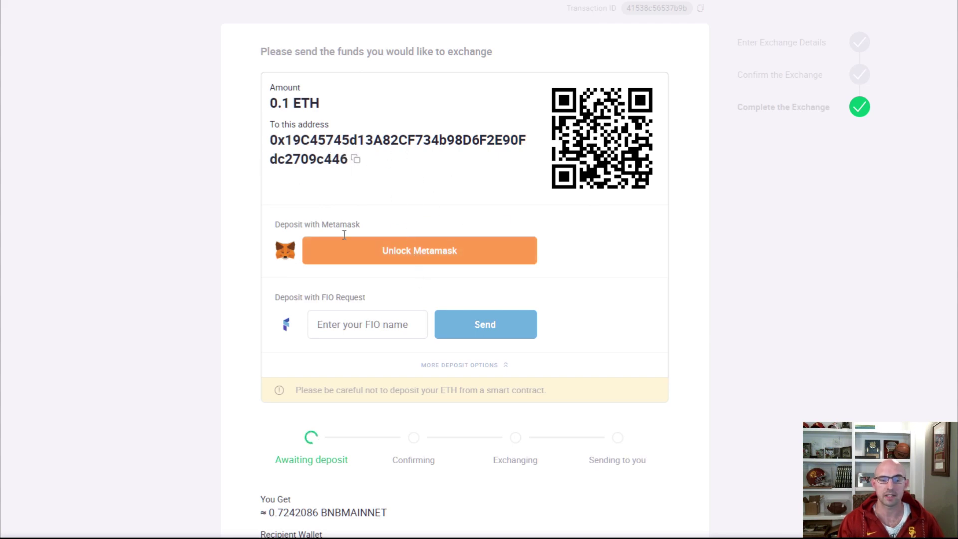
pyautogui.scroll(-3, 432, 382)
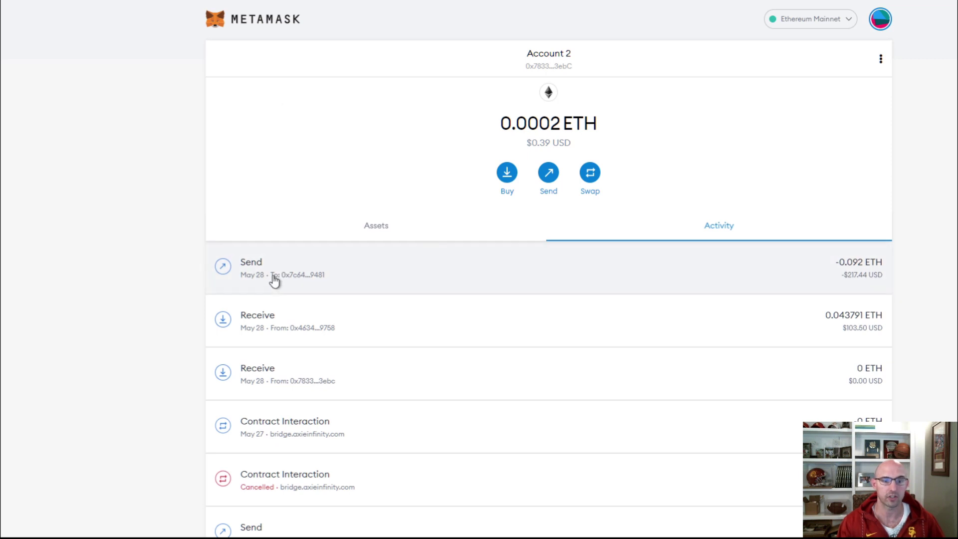
pyautogui.hotkey('ctrl', 'Tab')
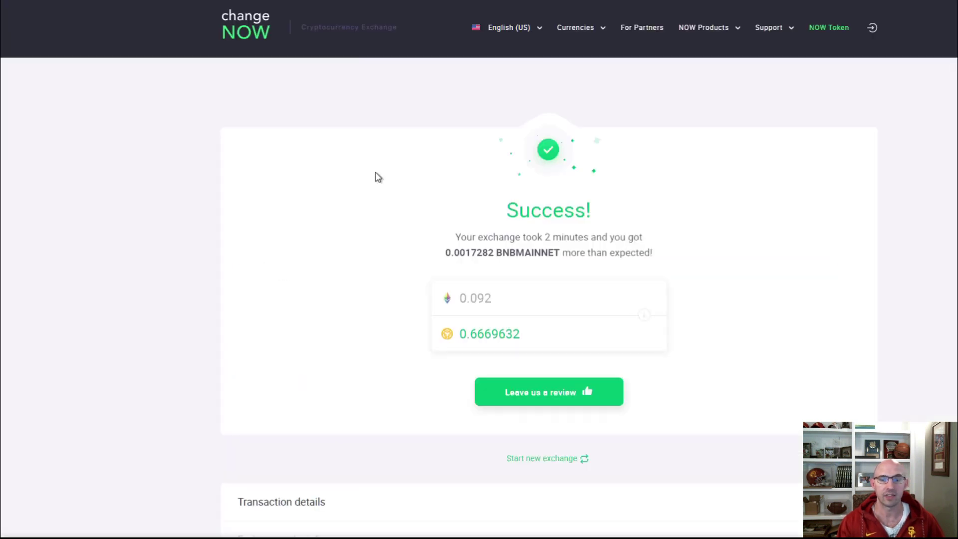
pyautogui.moveTo(452, 238); pyautogui.dragTo(658, 247)
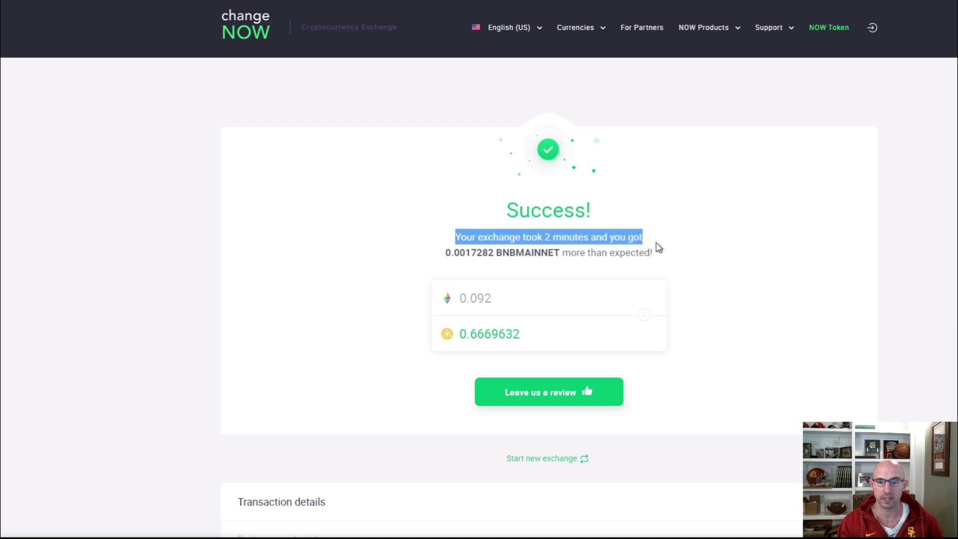
pyautogui.moveTo(445, 253); pyautogui.dragTo(450, 254)
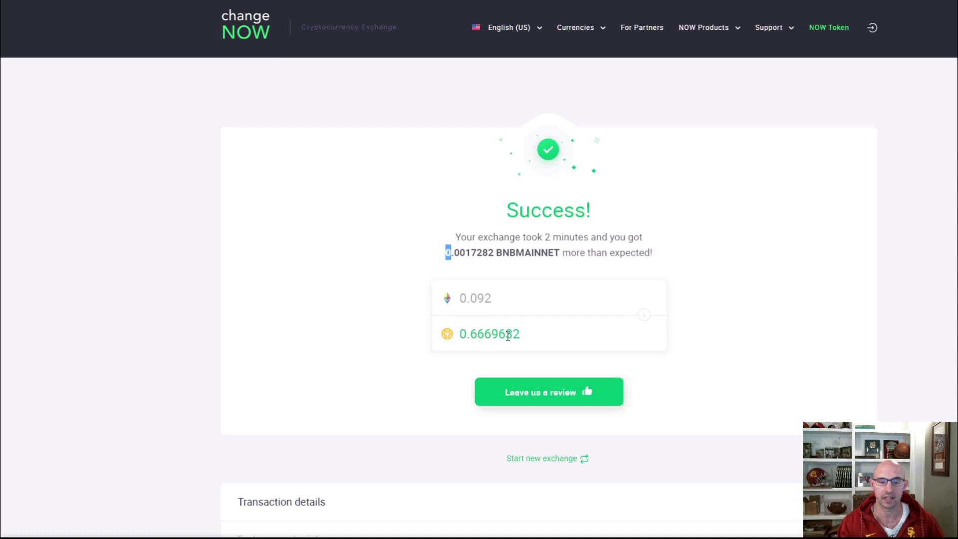
pyautogui.click(449, 192)
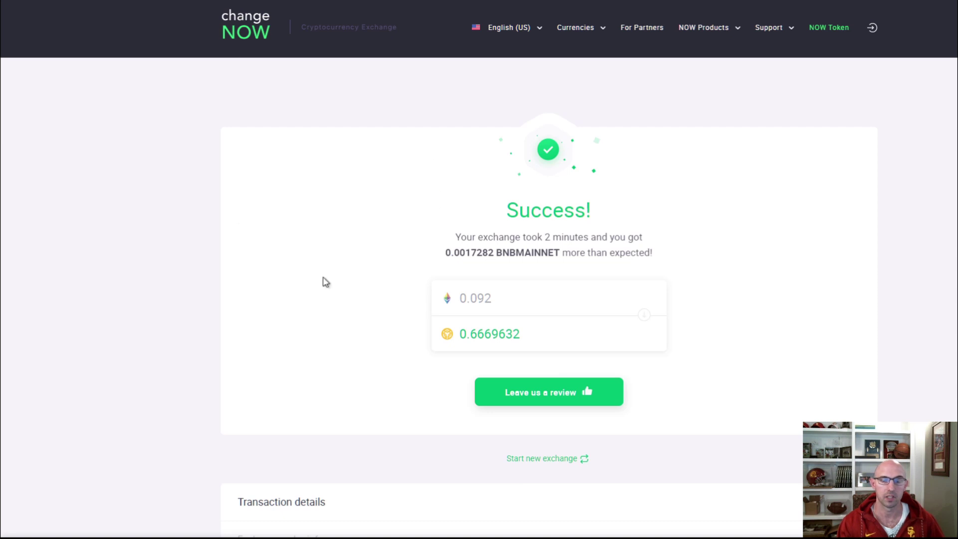